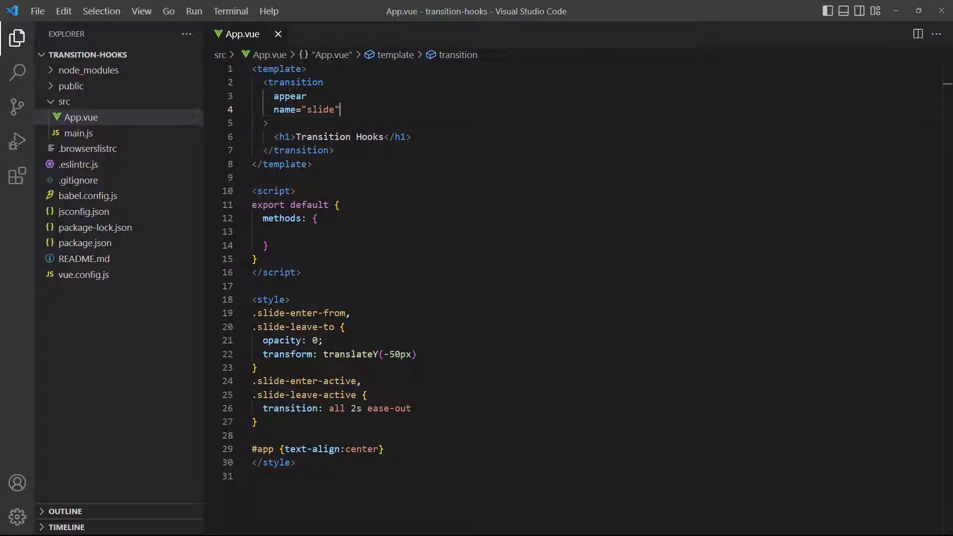
key(Return)
text(@ente)
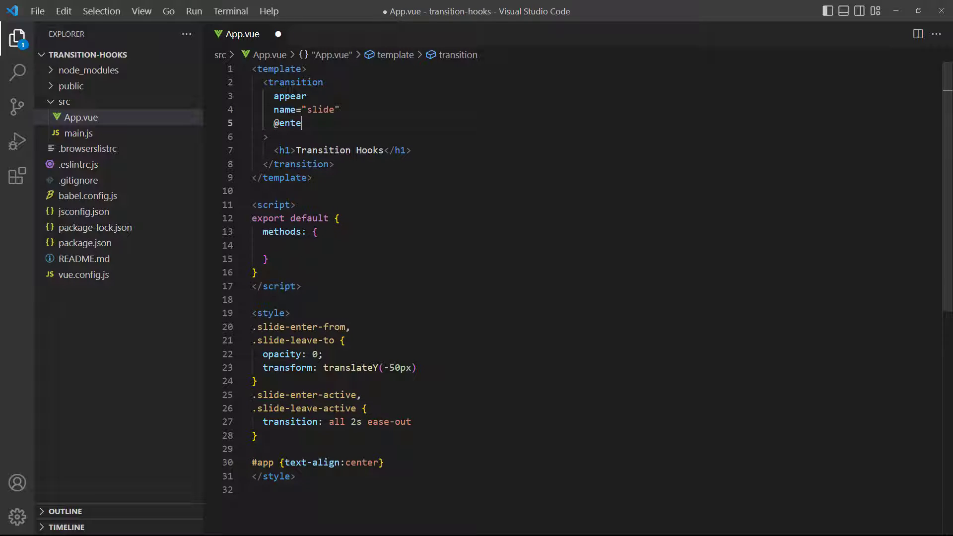
text(r="enter")
key(Return)
text(@a)
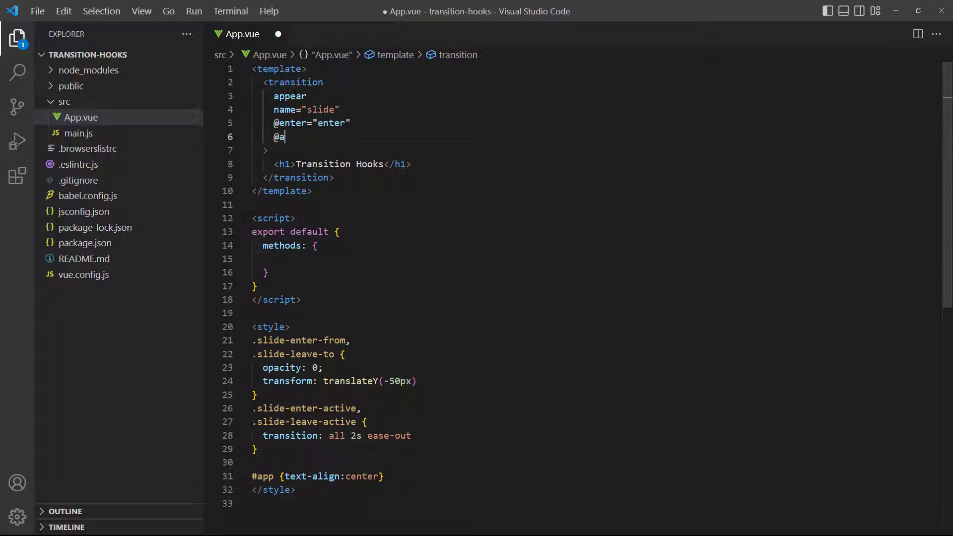
text(fter-enter="afterEnte)
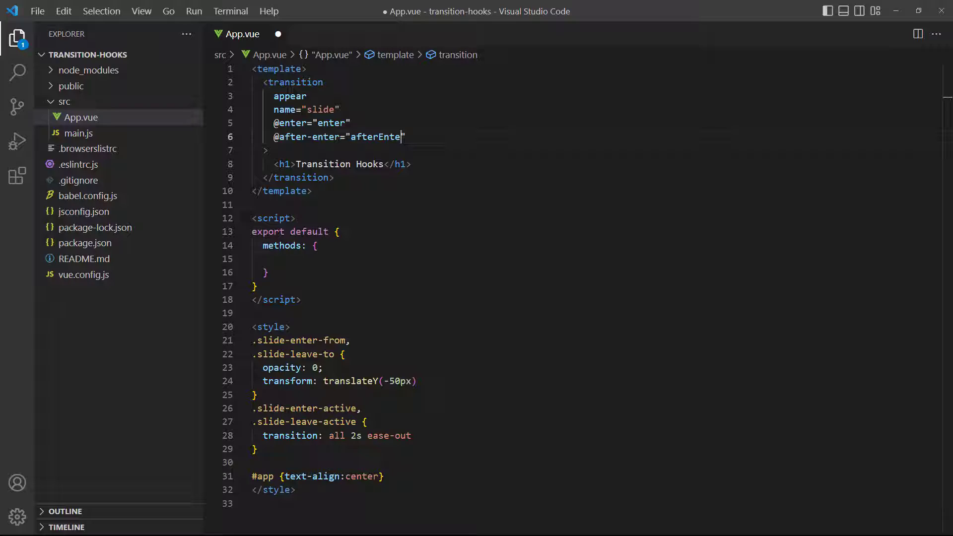
text(r")
- Write enter(el) and afterEnter(el) coloring the element blue then red, add :css="false", and save
click(351, 258)
text(enter(el))
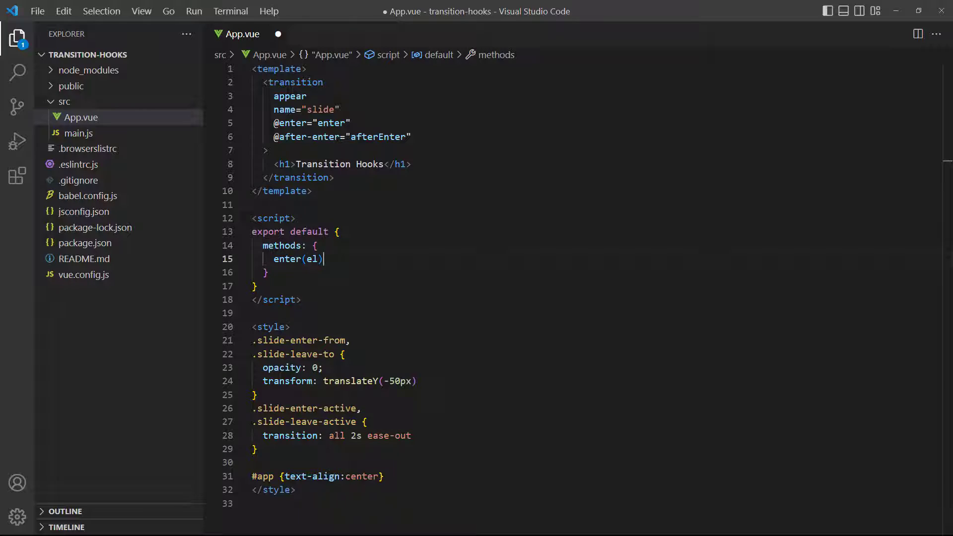
text(      { el.style.colo)
text(r = 'blue)
key(End)
text(,)
key(Return)
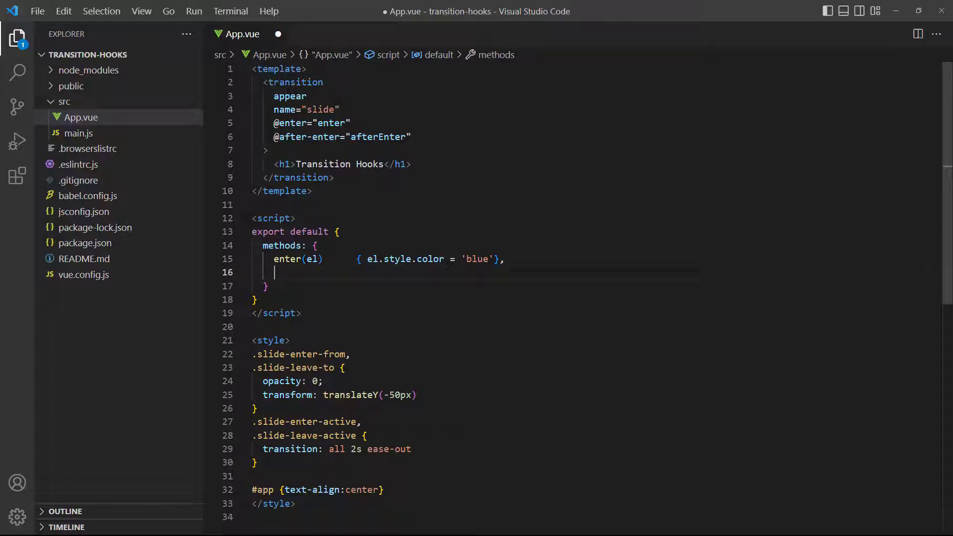
text(afterEnter(el) { el.s)
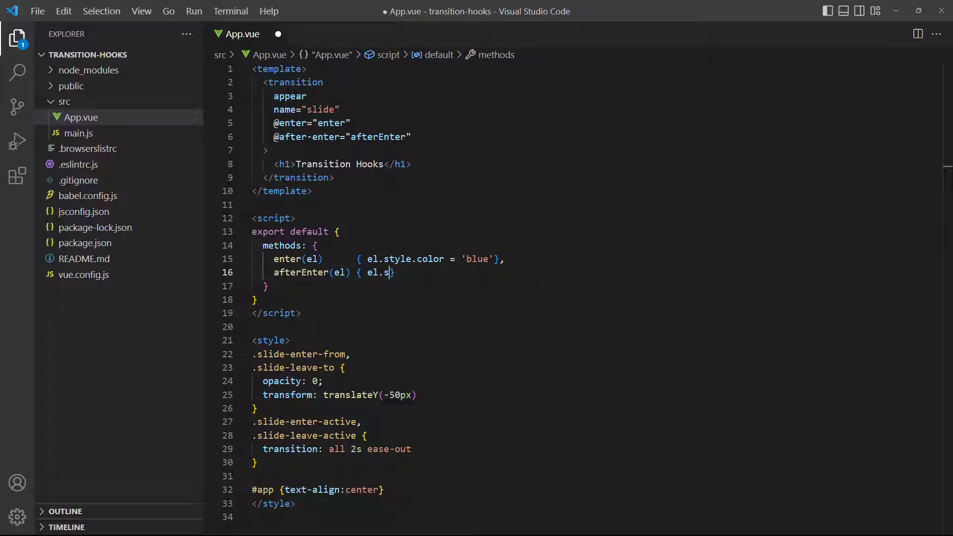
text(tyle.color = 'red')
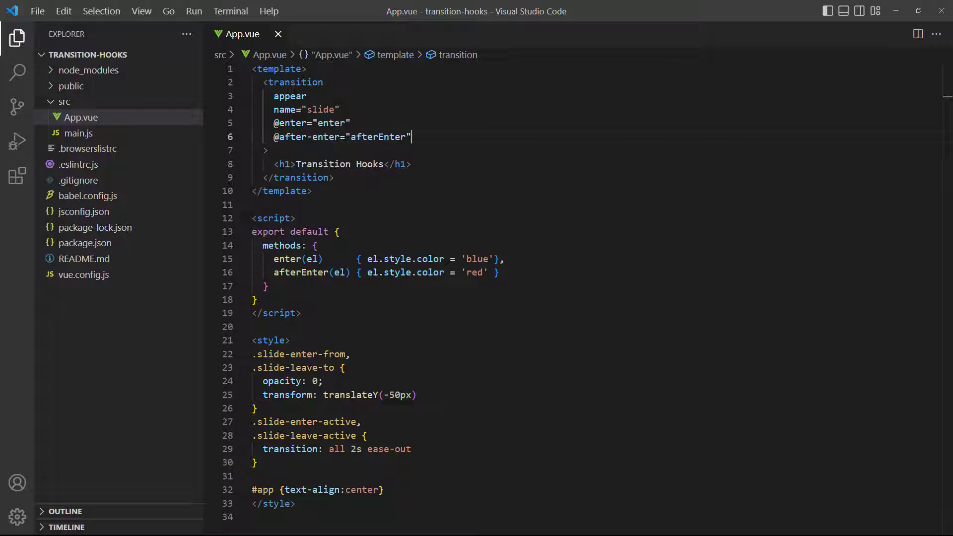
key(Return)
text(:css="f)
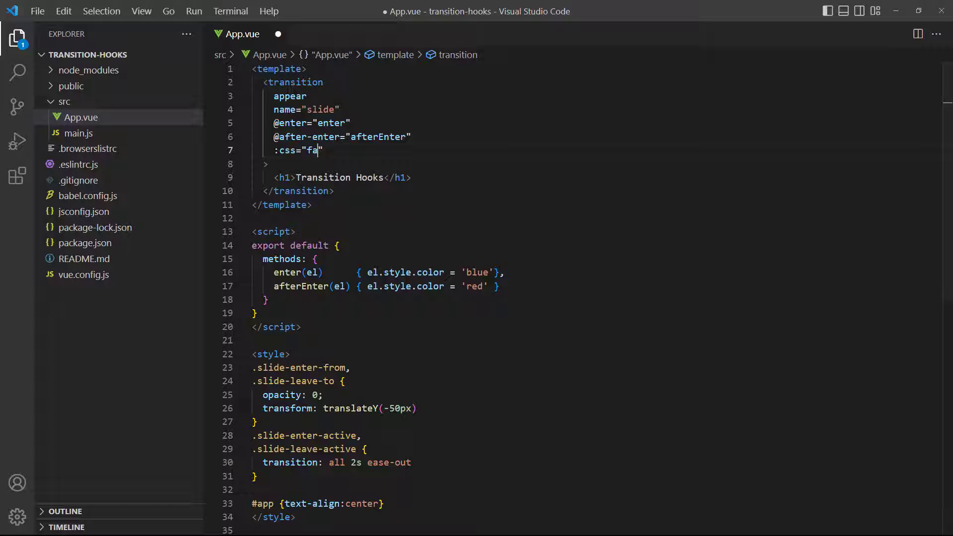
text(alse")
key(ctrl+s)
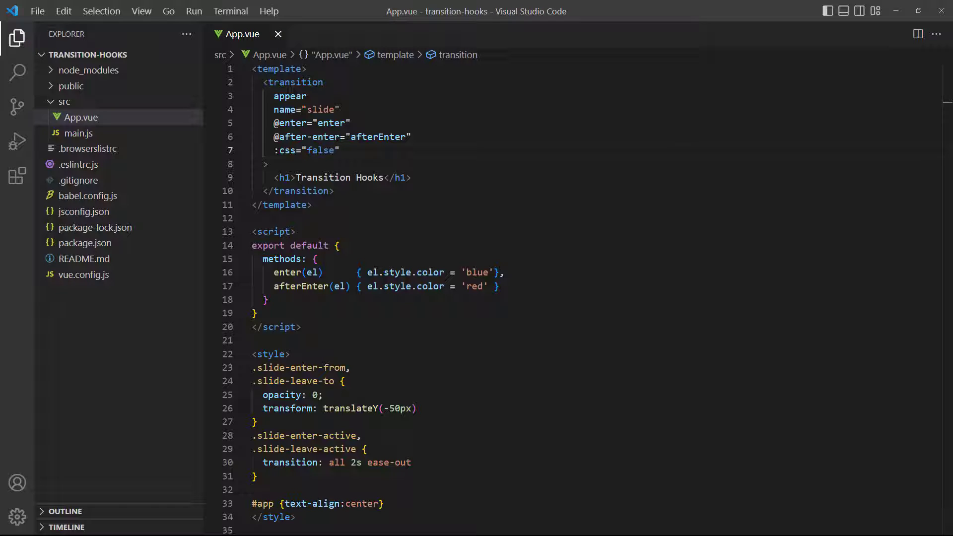
- View the app at localhost:8080 in Chrome to see the Transition Hooks heading turn red
key(alt+Tab)
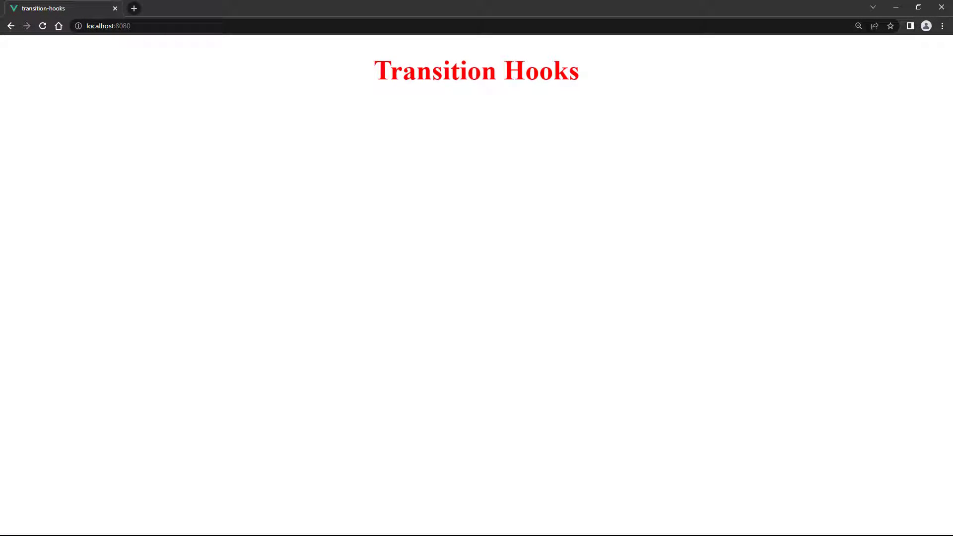